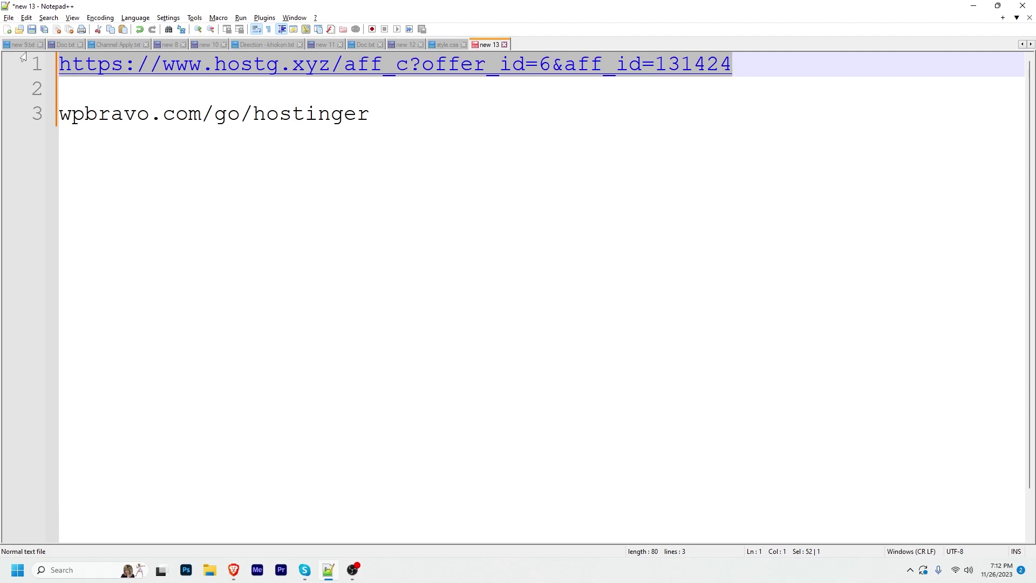
pyautogui.moveTo(407, 120); pyautogui.dragTo(6, 122)
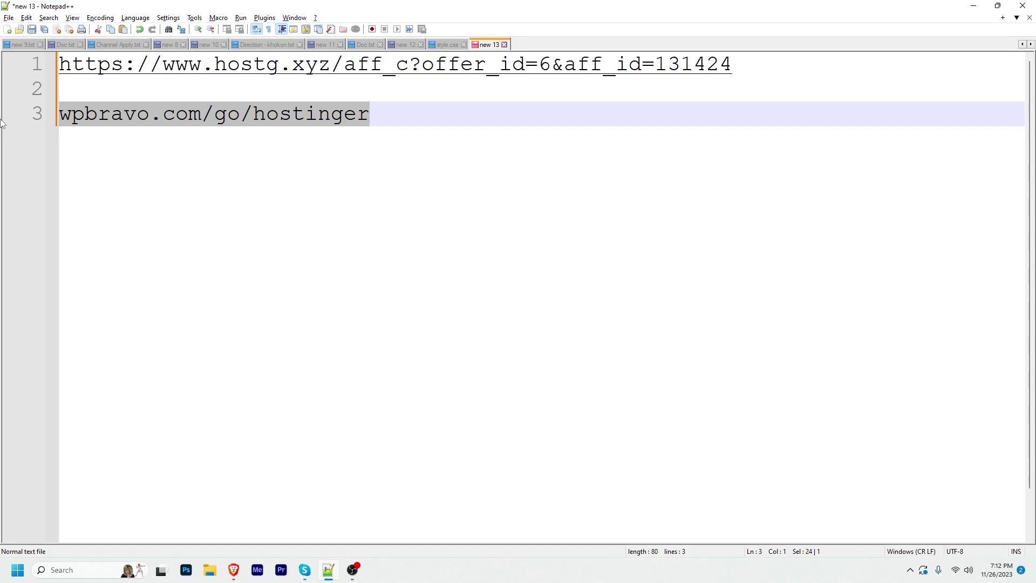
pyautogui.click(266, 113)
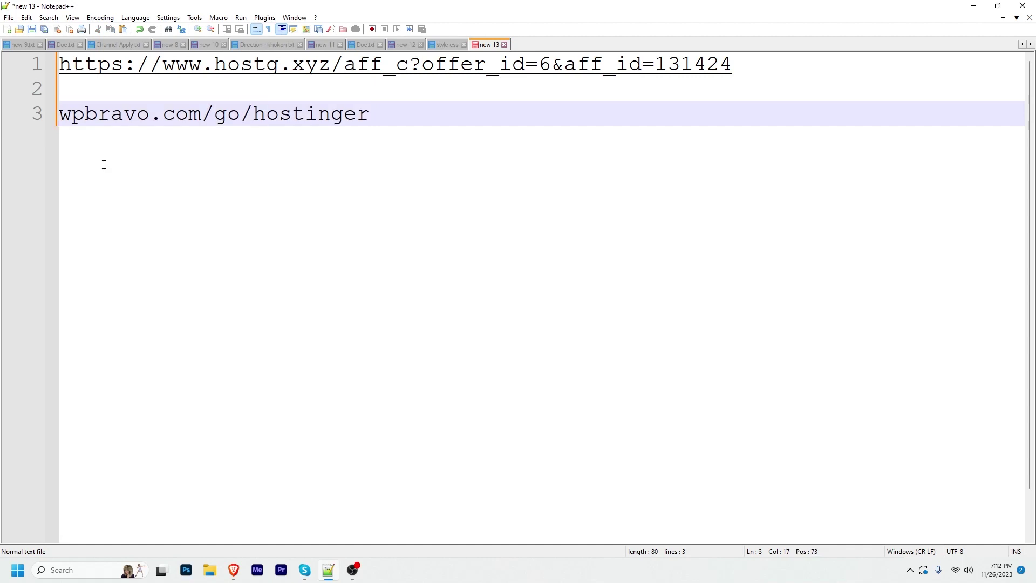
pyautogui.moveTo(427, 131); pyautogui.dragTo(47, 124)
pyautogui.moveTo(734, 64); pyautogui.dragTo(42, 65)
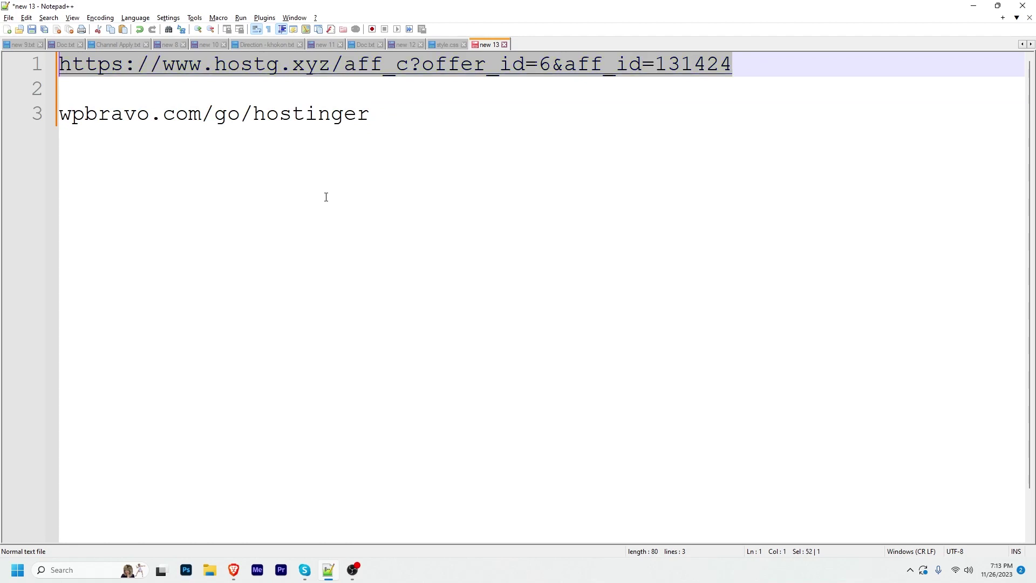
# Step: Switch to the WP Bravo WordPress dashboard in the Brave browser and open the page for adding new plugins
pyautogui.click(233, 569)
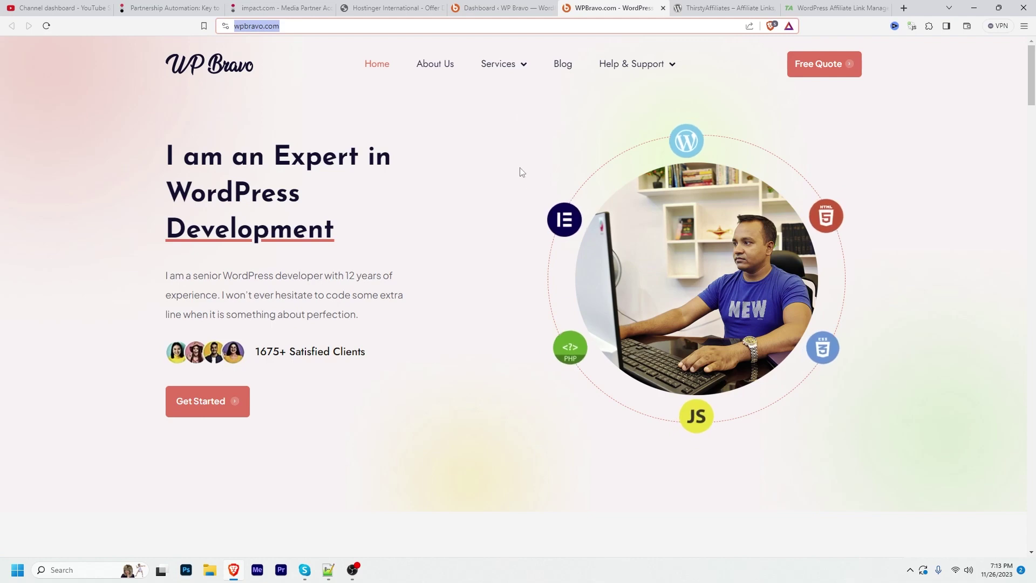
pyautogui.click(506, 9)
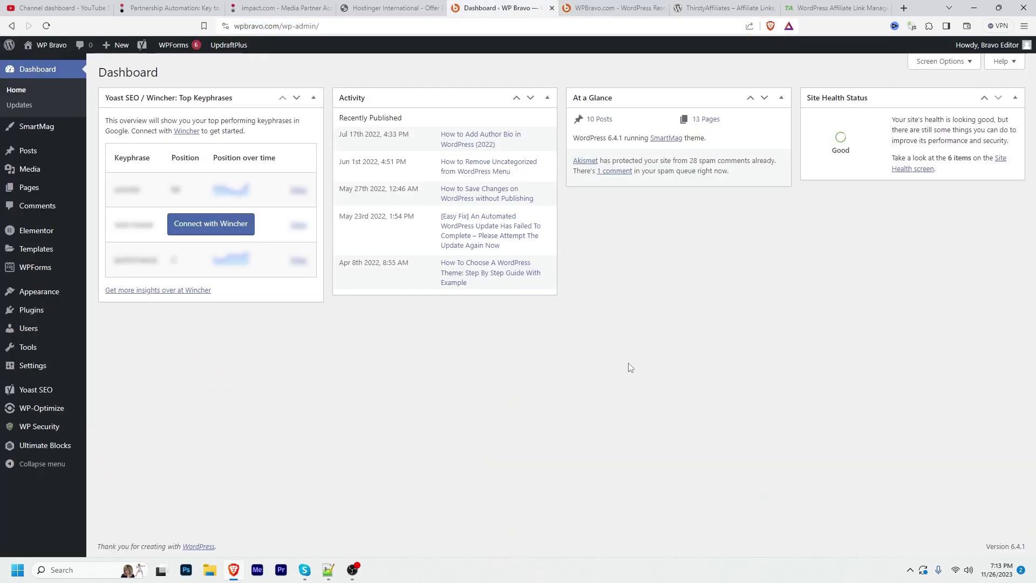
pyautogui.moveTo(39, 309)
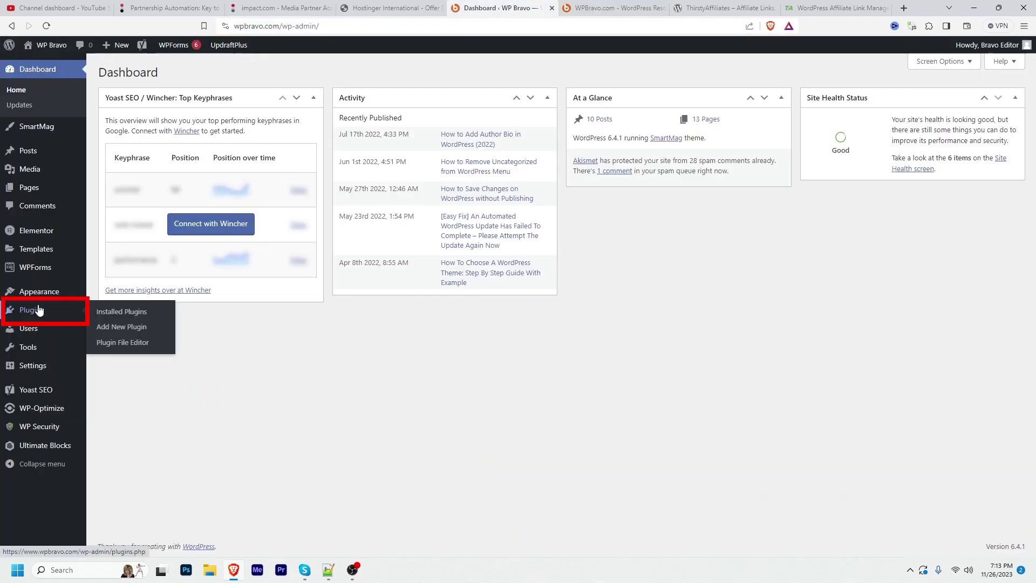
pyautogui.click(116, 313)
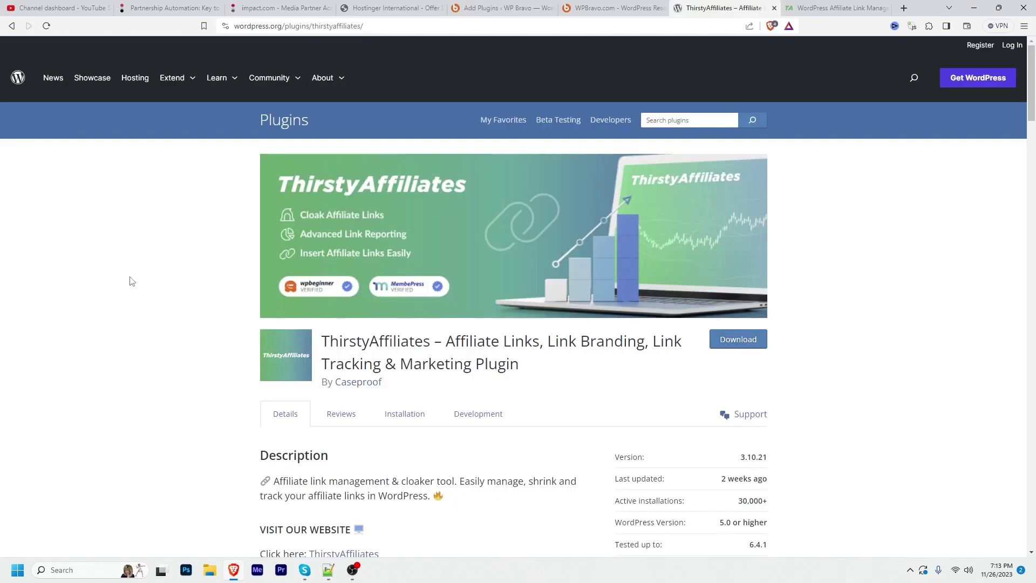
# Step: Copy the name ThirstyAffiliates from its WordPress.org plugin page and search for it among the plugins available to add in WordPress
pyautogui.doubleClick(377, 341)
pyautogui.rightClick(394, 337)
pyautogui.click(438, 339)
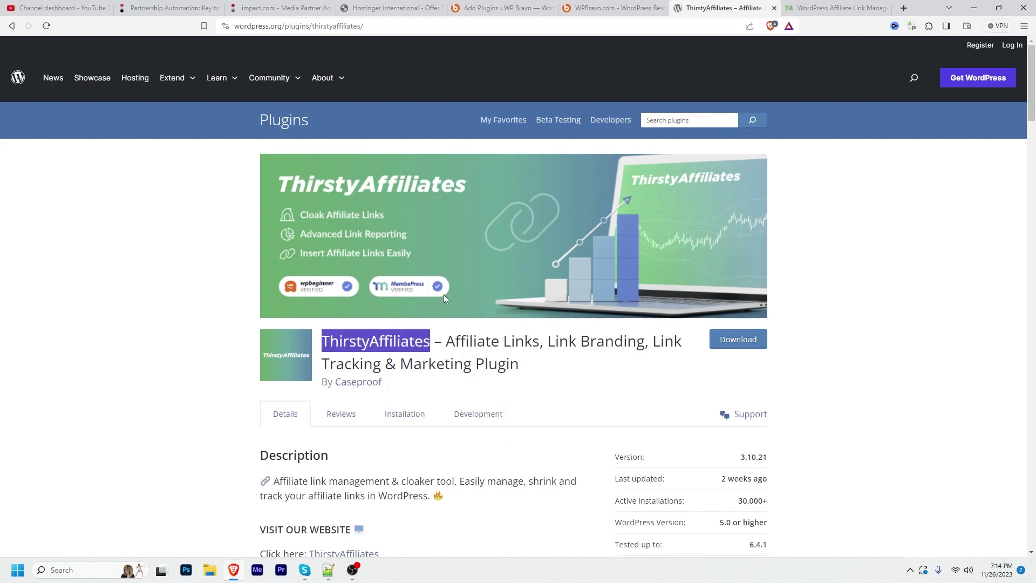
pyautogui.click(501, 8)
pyautogui.click(928, 103)
pyautogui.hotkey('ctrl', 'v')
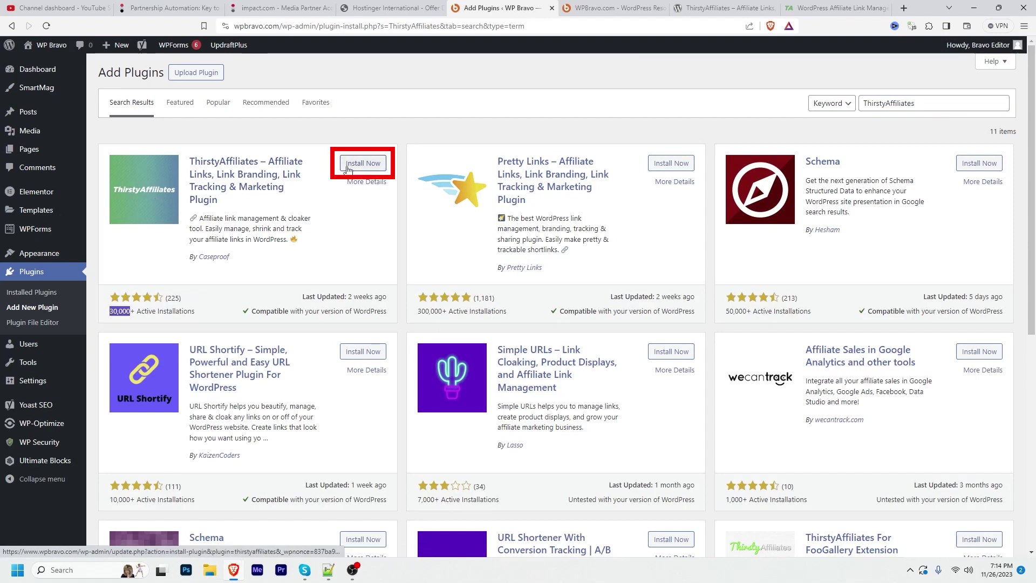
# Step: Install and activate the ThirstyAffiliates affiliate link plugin by Caseproof
pyautogui.click(347, 167)
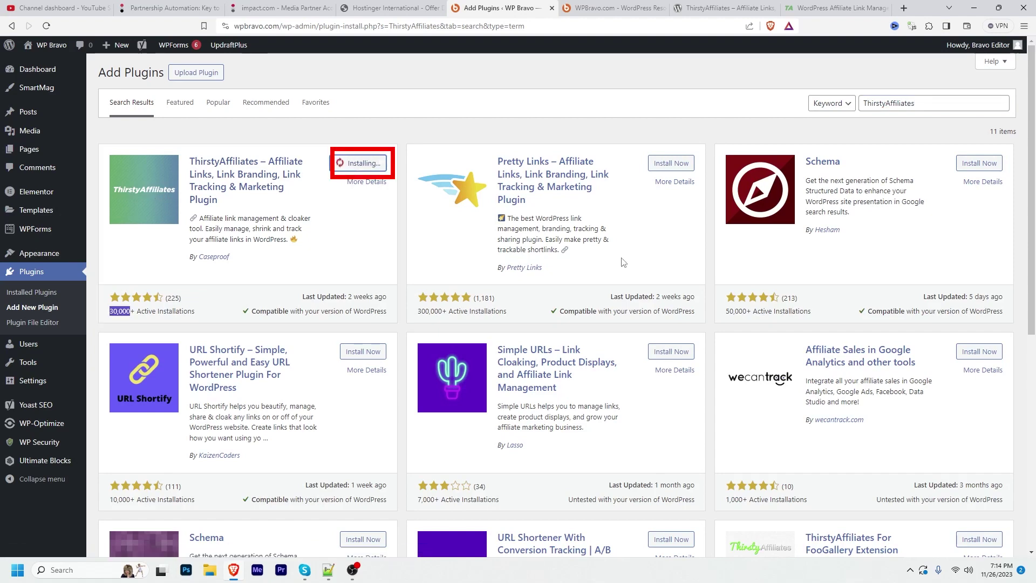
pyautogui.click(369, 164)
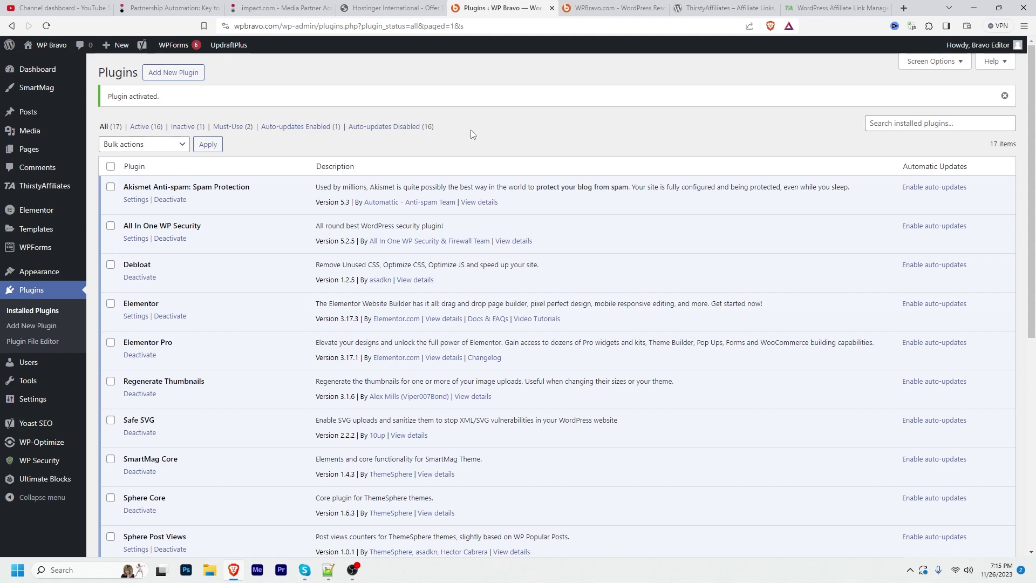
# Step: Open the Link Appearance section of the ThirstyAffiliates settings
pyautogui.moveTo(34, 193)
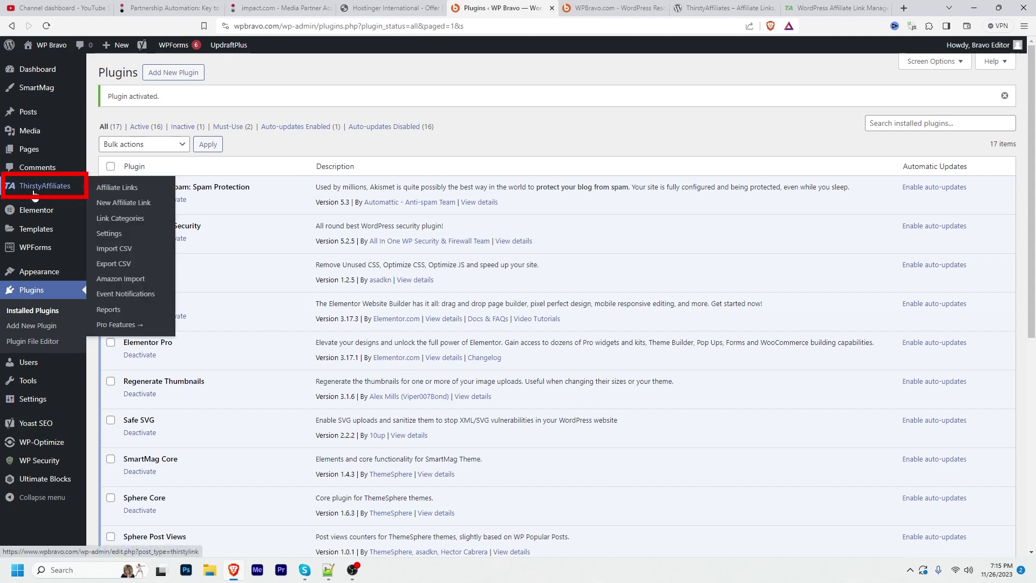
pyautogui.click(124, 238)
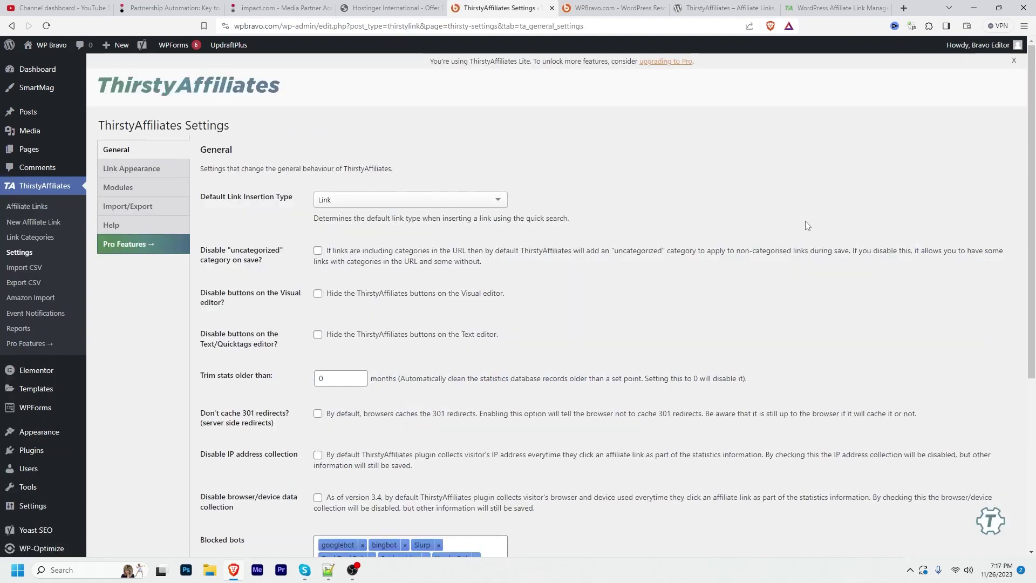
pyautogui.click(132, 173)
pyautogui.moveTo(240, 198); pyautogui.dragTo(200, 198)
pyautogui.click(200, 197)
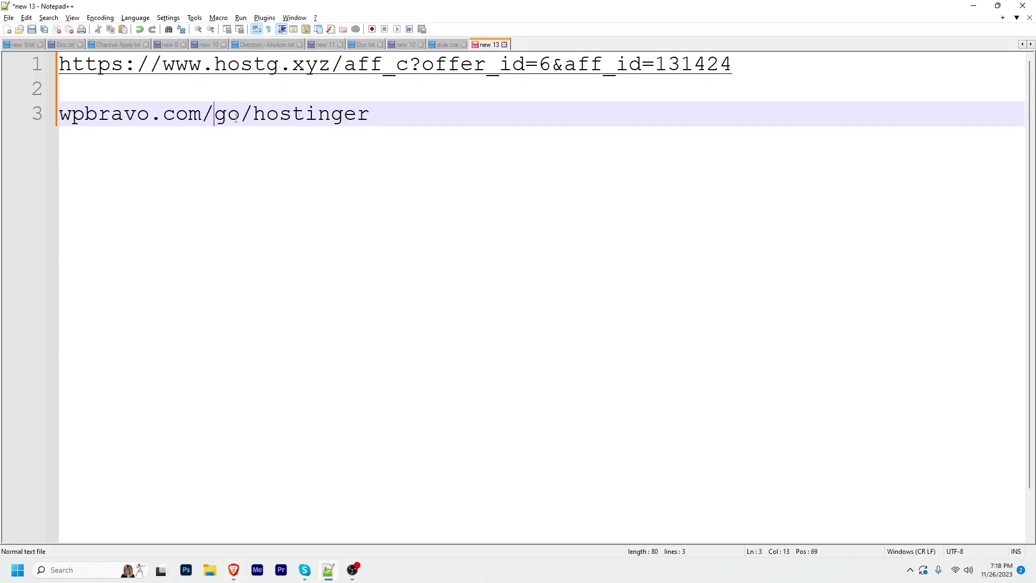
pyautogui.doubleClick(227, 114)
pyautogui.moveTo(202, 113); pyautogui.dragTo(59, 113)
pyautogui.moveTo(370, 113); pyautogui.dragTo(254, 113)
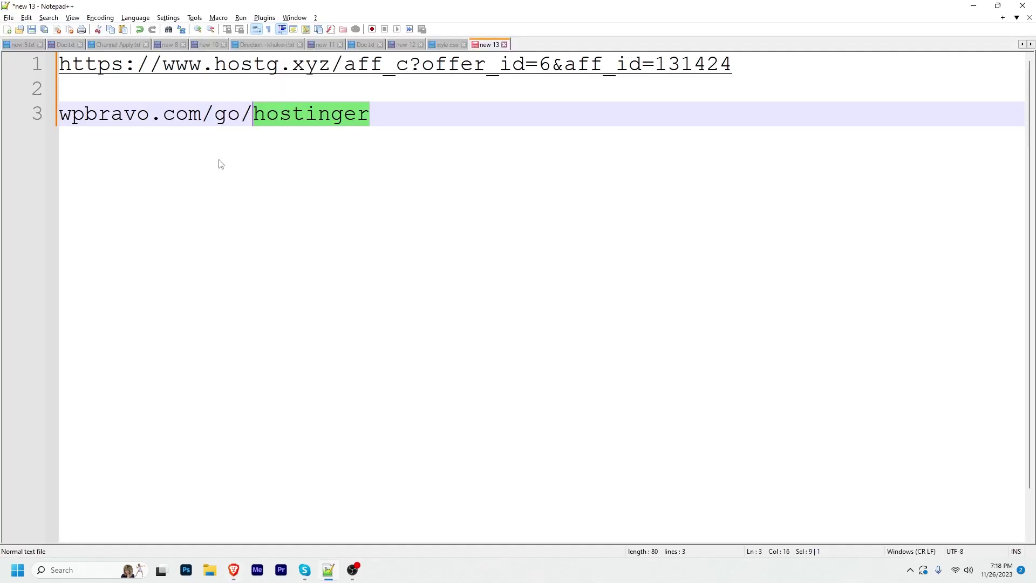
pyautogui.doubleClick(227, 113)
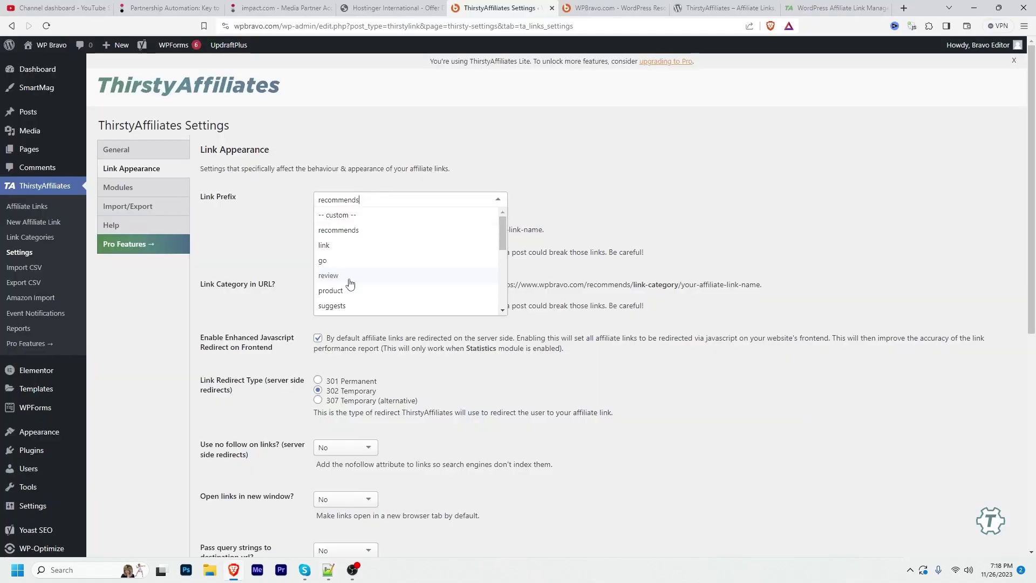
# Step: Set the ThirstyAffiliates link prefix to "offer"
pyautogui.moveTo(504, 234); pyautogui.dragTo(503, 254)
pyautogui.click(331, 302)
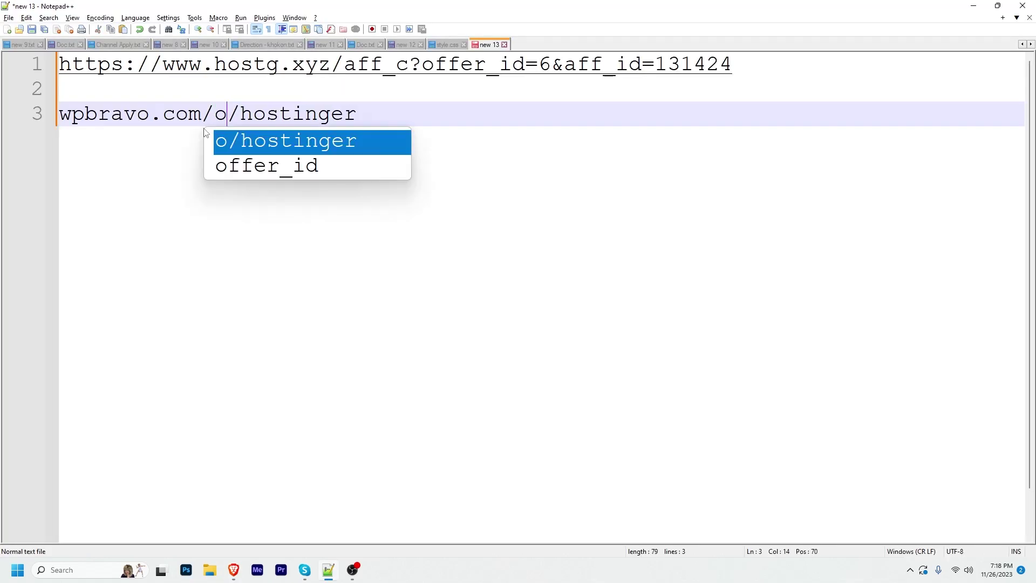
# Step: Change the example cloaked link on line 3 of the Notepad++ notes to wpbravo.com/offer/hostinger
pyautogui.write('ffer/hostinger')
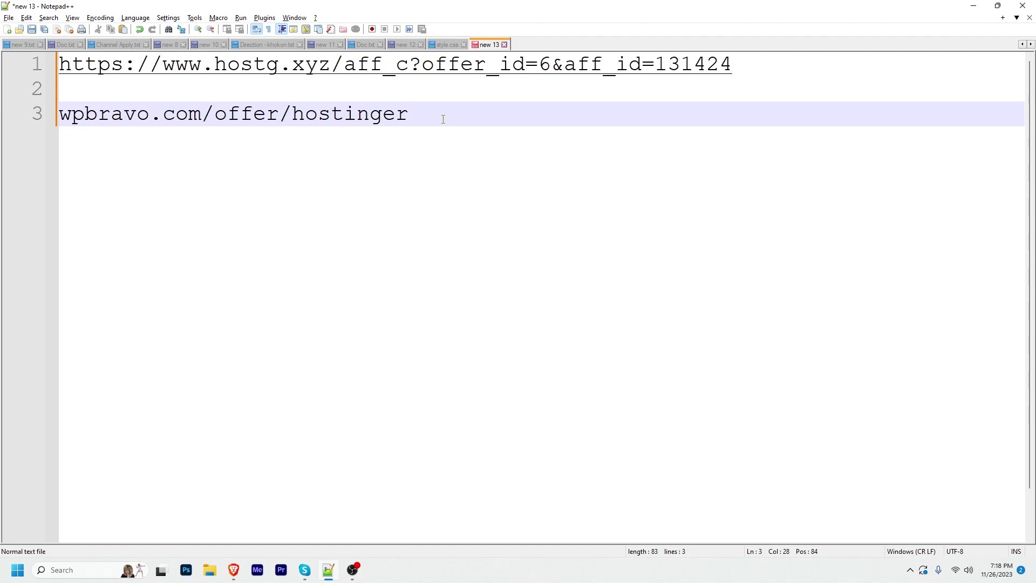
pyautogui.moveTo(445, 118); pyautogui.dragTo(58, 114)
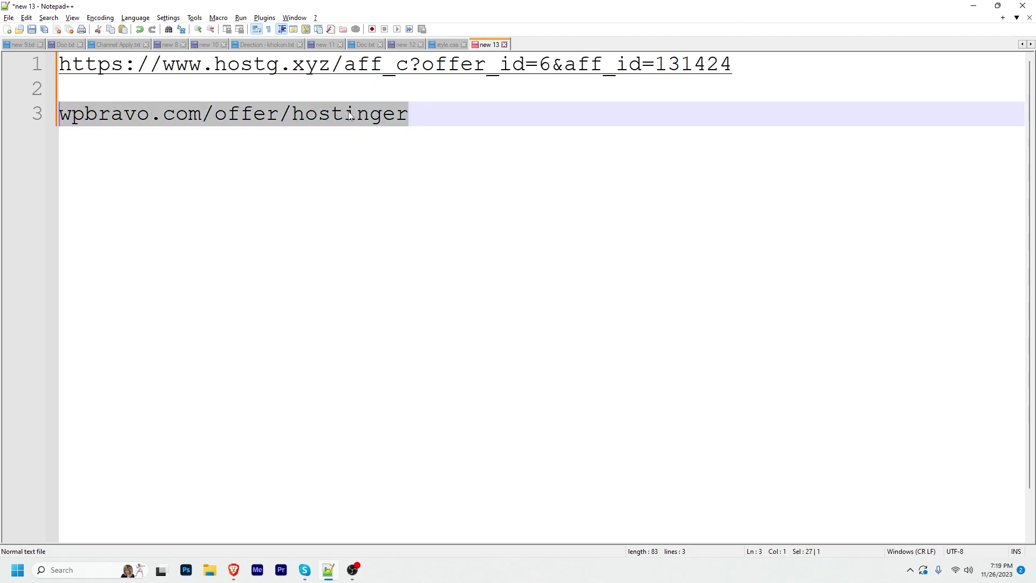
# Step: Return to the browser, review the remaining Link Appearance options and save the settings
pyautogui.hotkey('alt', 'Tab')
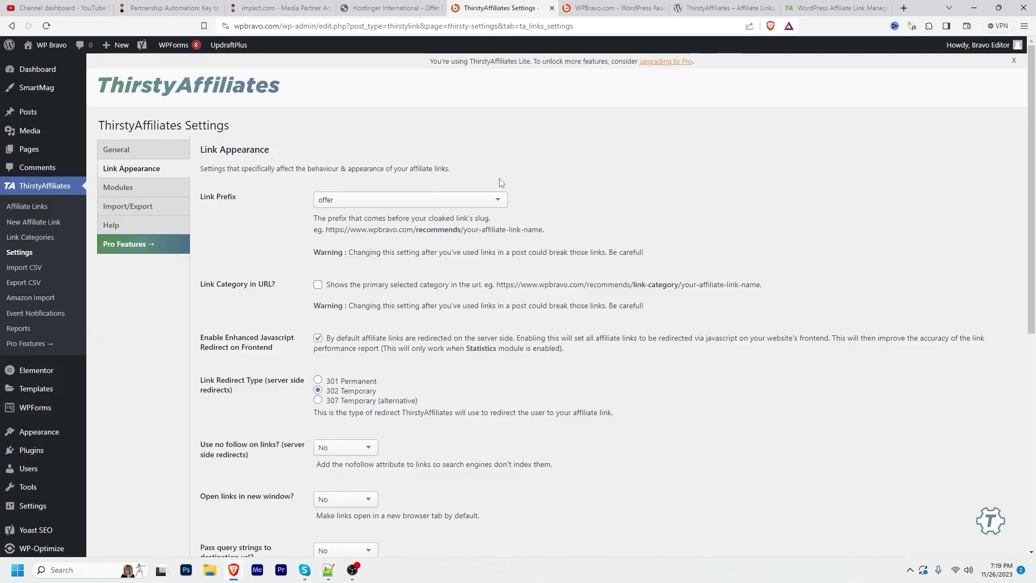
pyautogui.scroll(-2, 605, 253)
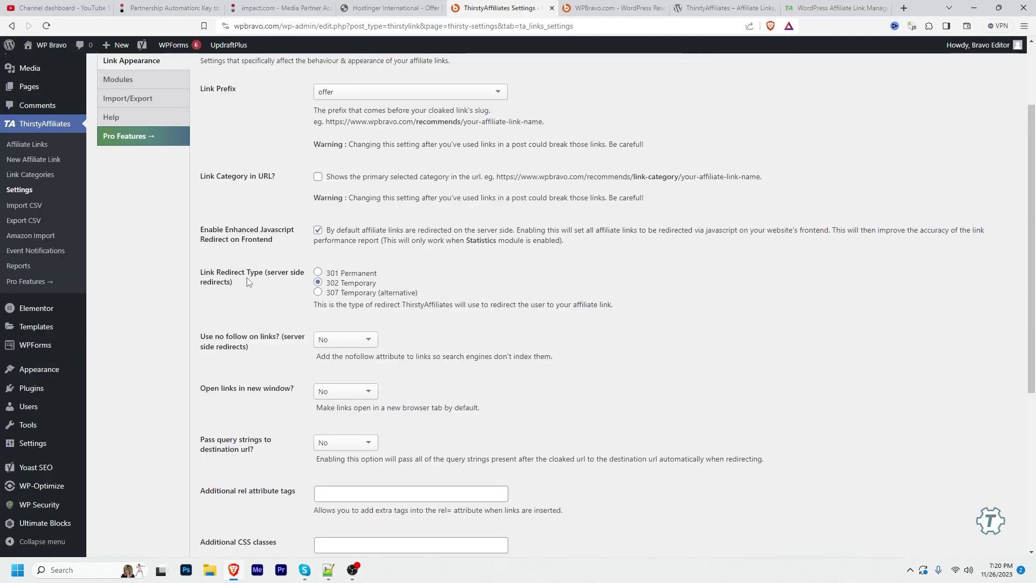
pyautogui.scroll(2, 287, 211)
pyautogui.scroll(-6, 287, 211)
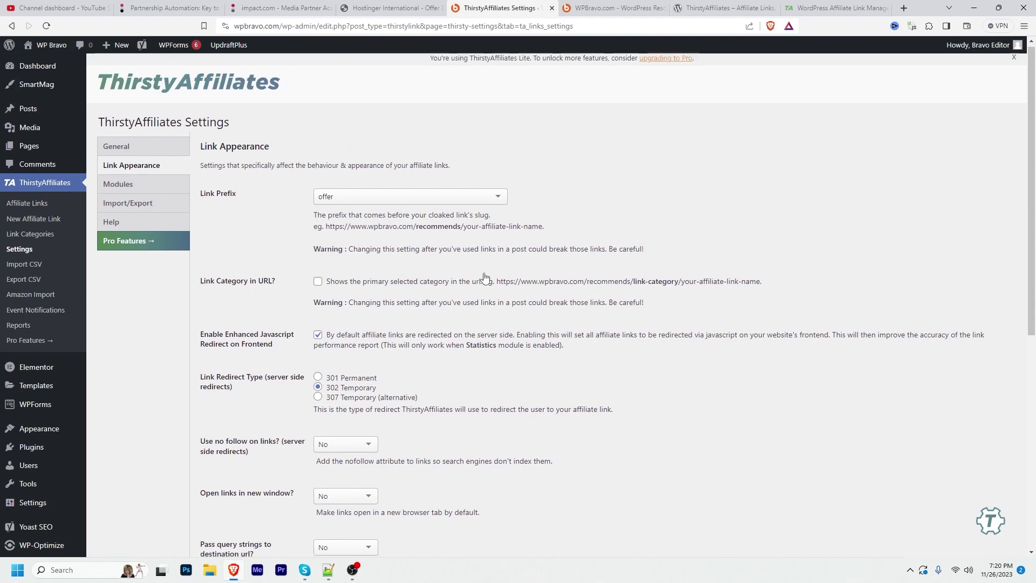
pyautogui.click(220, 467)
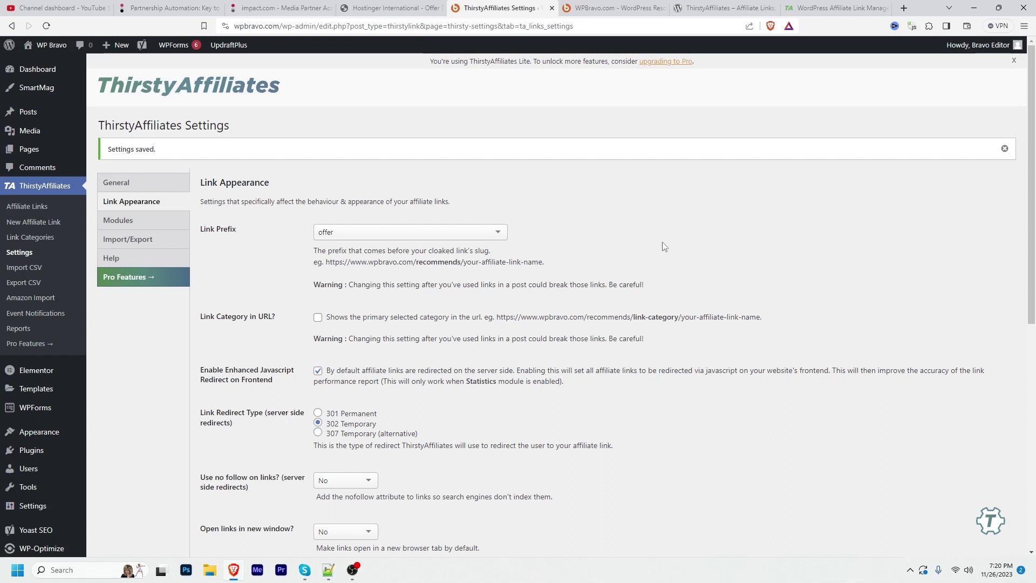
# Step: Add two ThirstyAffiliates link categories named Hosting and Themes
pyautogui.click(23, 208)
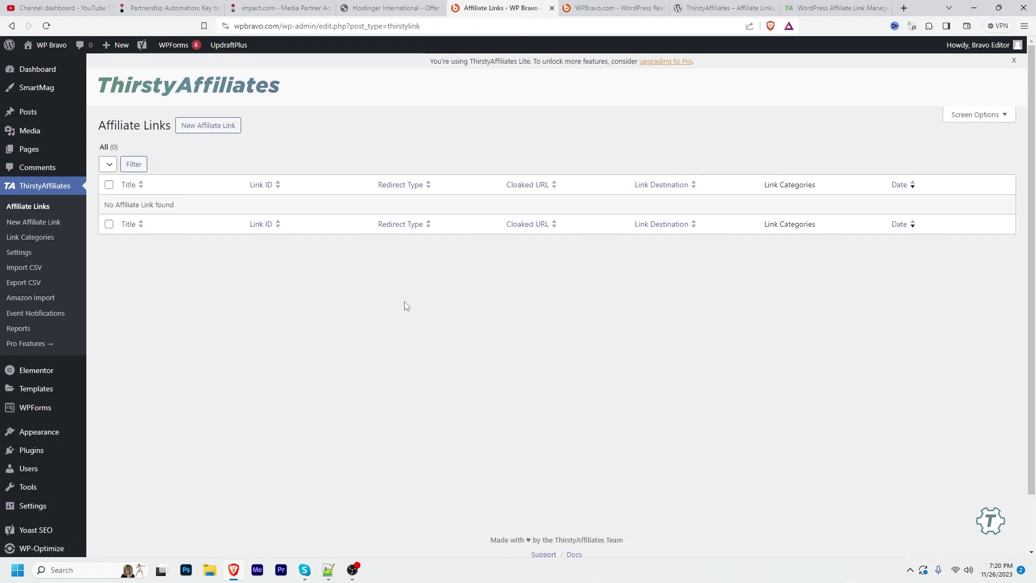
pyautogui.click(31, 238)
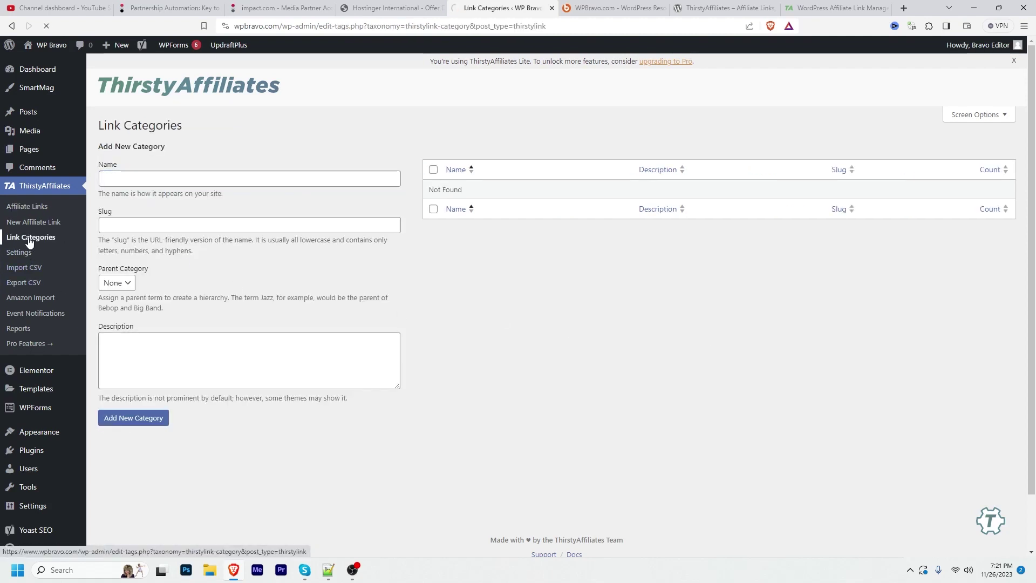
pyautogui.write('Hosting')
pyautogui.press('Return')
pyautogui.write('Themes')
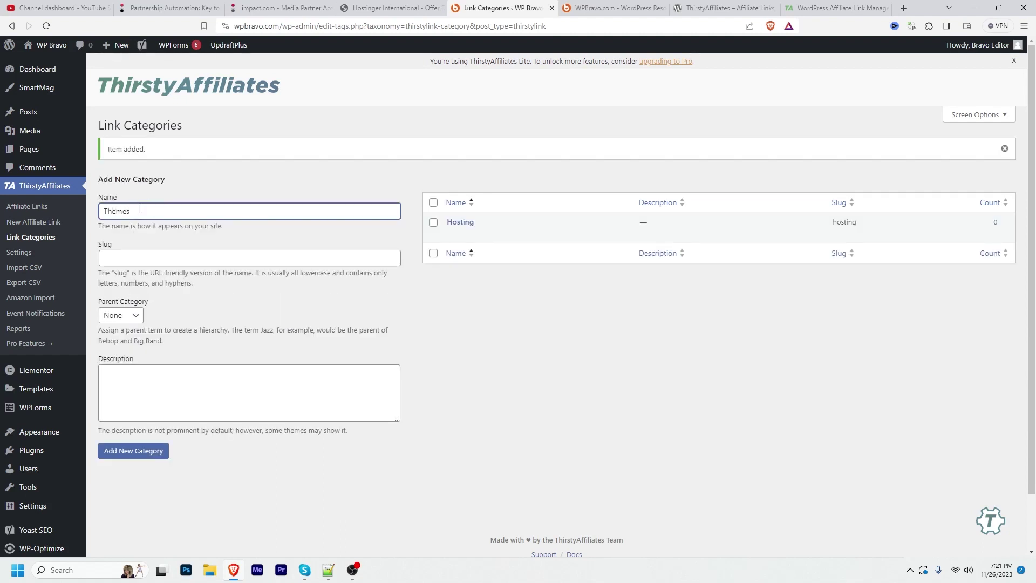
pyautogui.press('Return')
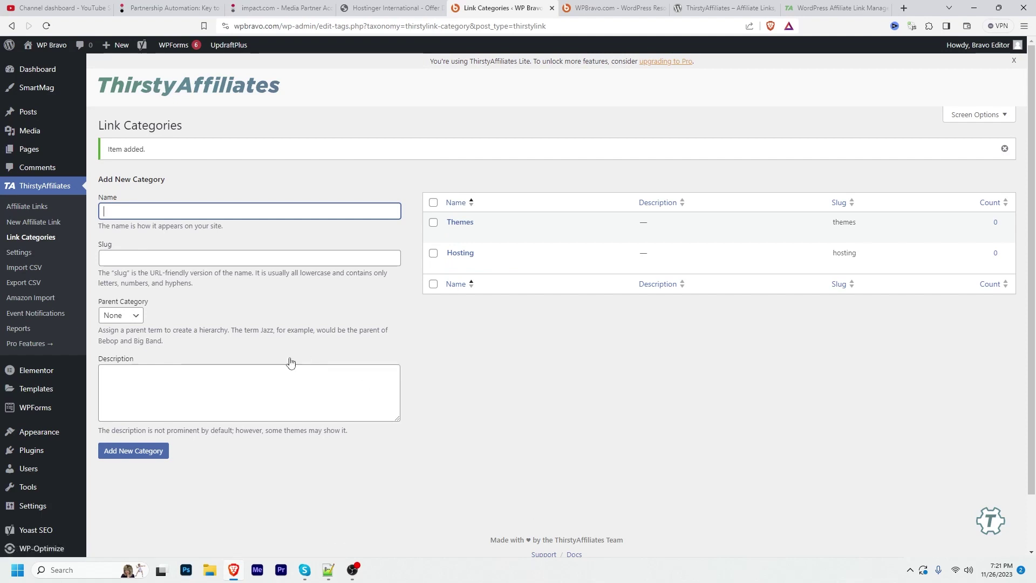
# Step: Start a new affiliate link titled Hostinger and paste the hostg.xyz affiliate URL from the notes as its destination URL
pyautogui.click(33, 208)
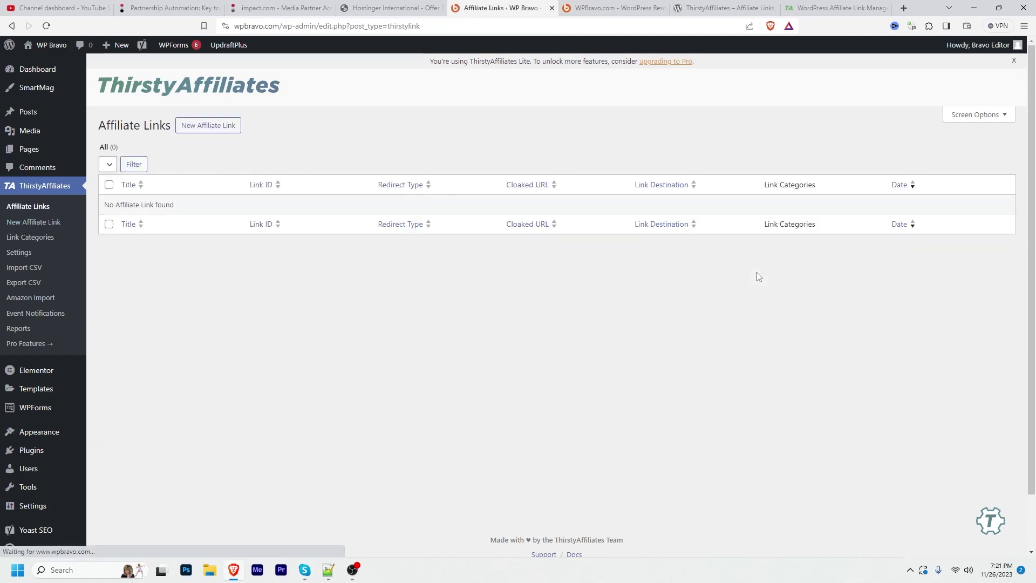
pyautogui.click(203, 128)
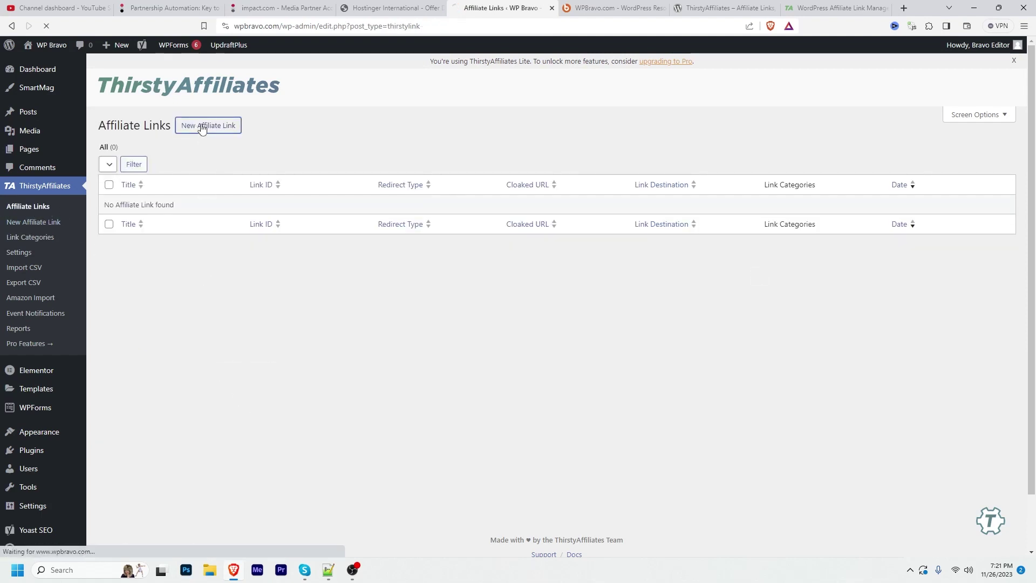
pyautogui.write('Hostinger')
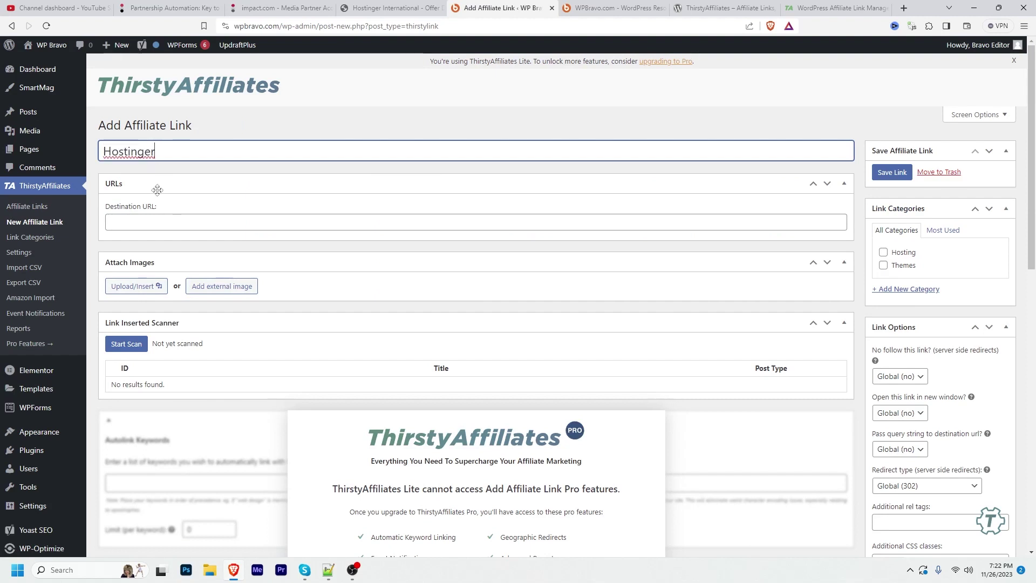
pyautogui.click(171, 223)
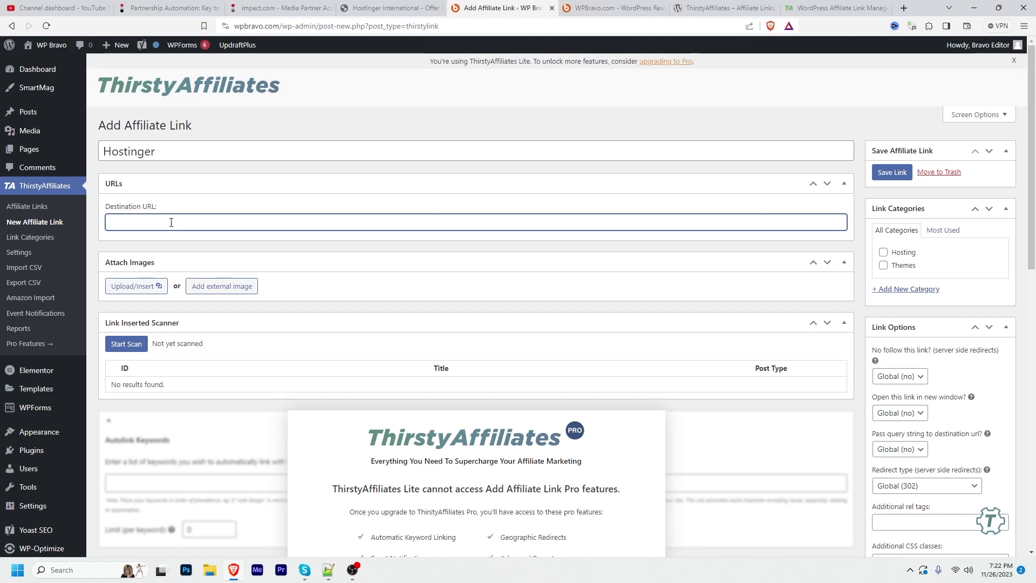
pyautogui.hotkey('alt', 'Tab')
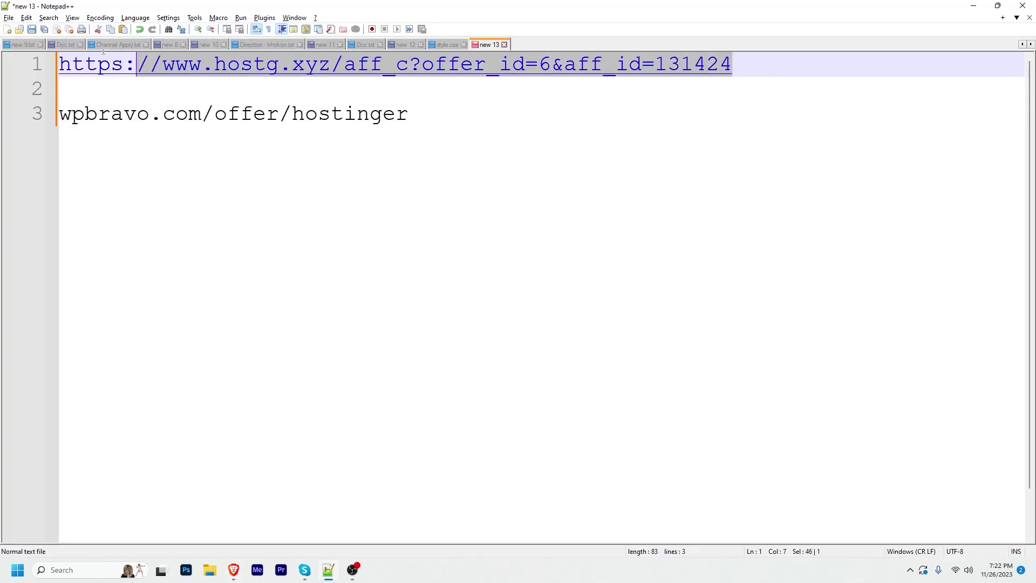
pyautogui.hotkey('alt', 'Tab')
pyautogui.write('https://www.hostg.xyz/aff_c?offer_id=6&aff_id=131424')
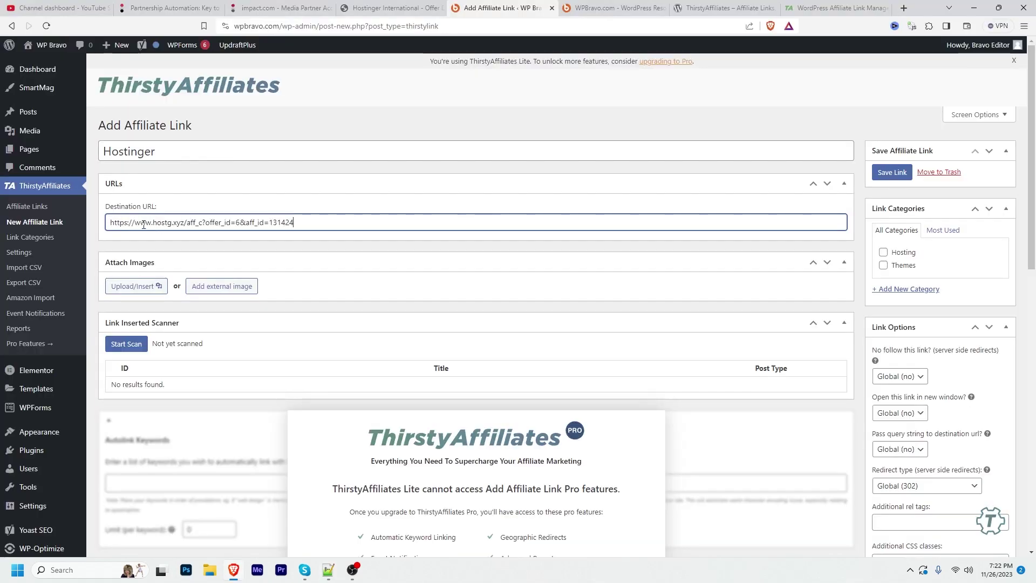
# Step: Assign the Hostinger link to the Hosting category and enter "sponsored" as an additional rel tag
pyautogui.click(883, 252)
pyautogui.scroll(-2, 772, 401)
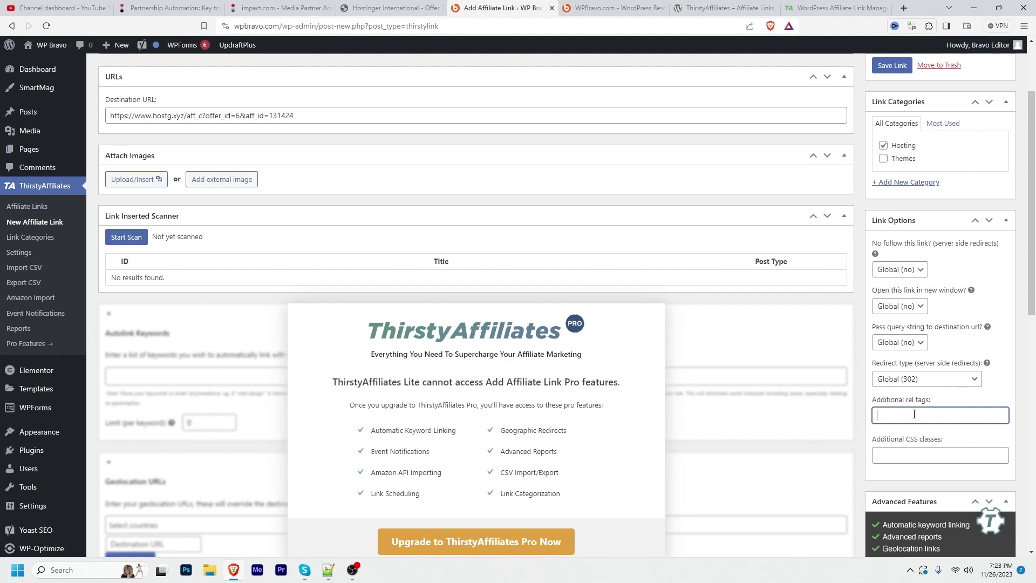
pyautogui.write('sponsored')
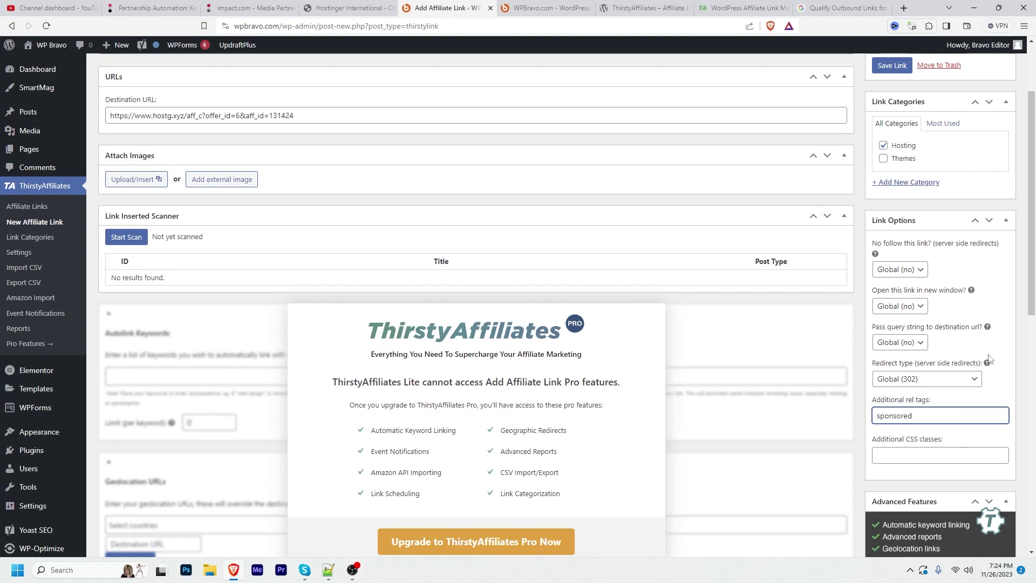
# Step: Save the Hostinger affiliate link and copy its cloaked URL into the Notepad++ notes
pyautogui.scroll(2, 917, 270)
pyautogui.click(886, 175)
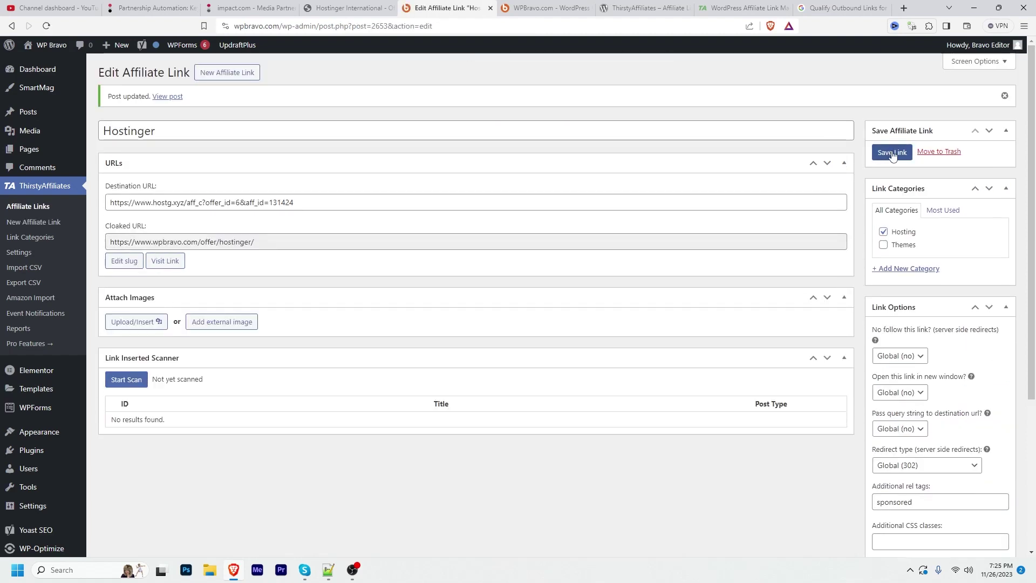
pyautogui.click(311, 241)
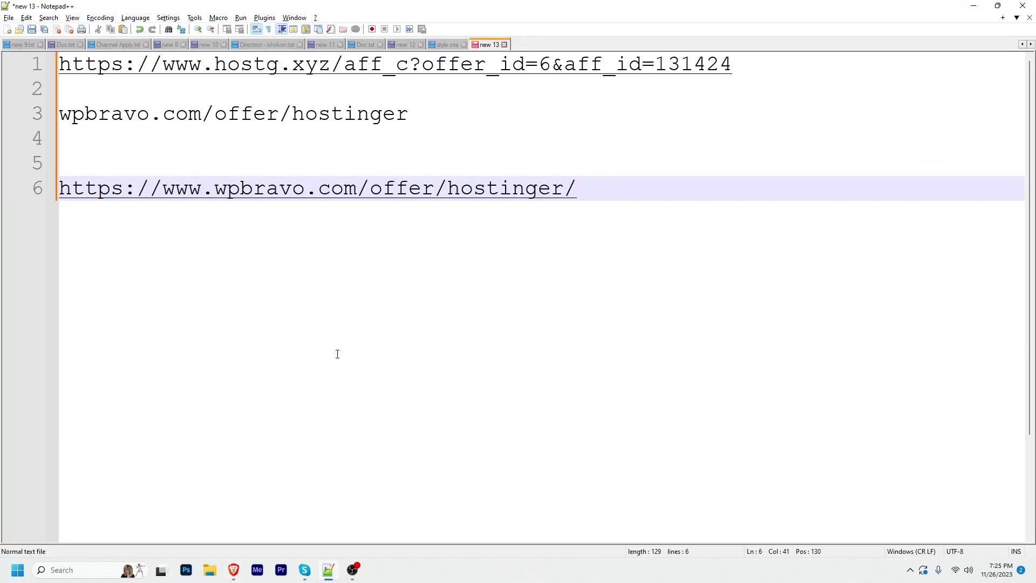
# Step: Copy the cloaked wpbravo.com/offer/hostinger URL from the notes and highlight the original hostg.xyz URL for comparison
pyautogui.hotkey('shift', 'Home')
pyautogui.hotkey('ctrl', 'c')
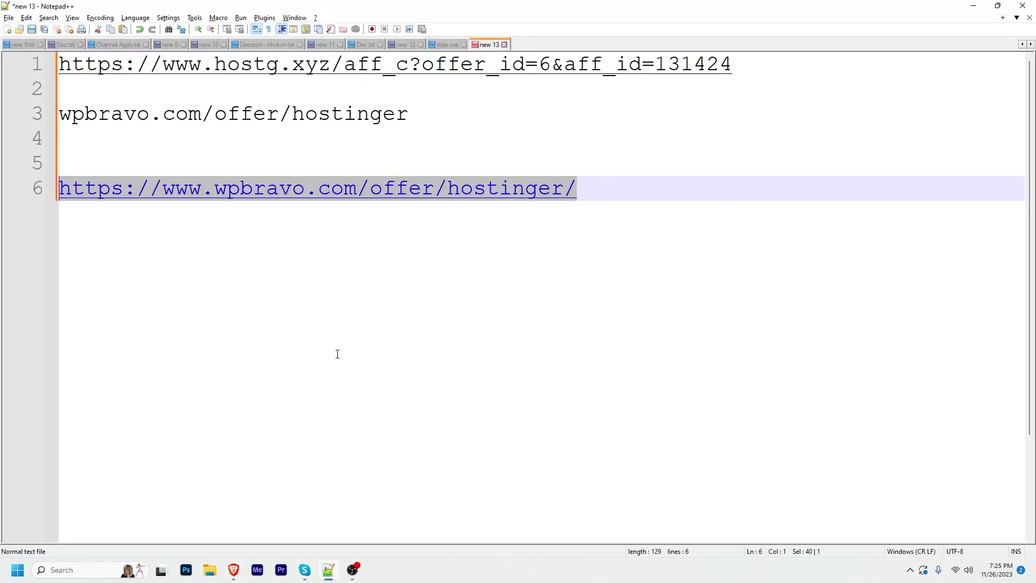
pyautogui.click(809, 63)
pyautogui.hotkey('shift', 'Home')
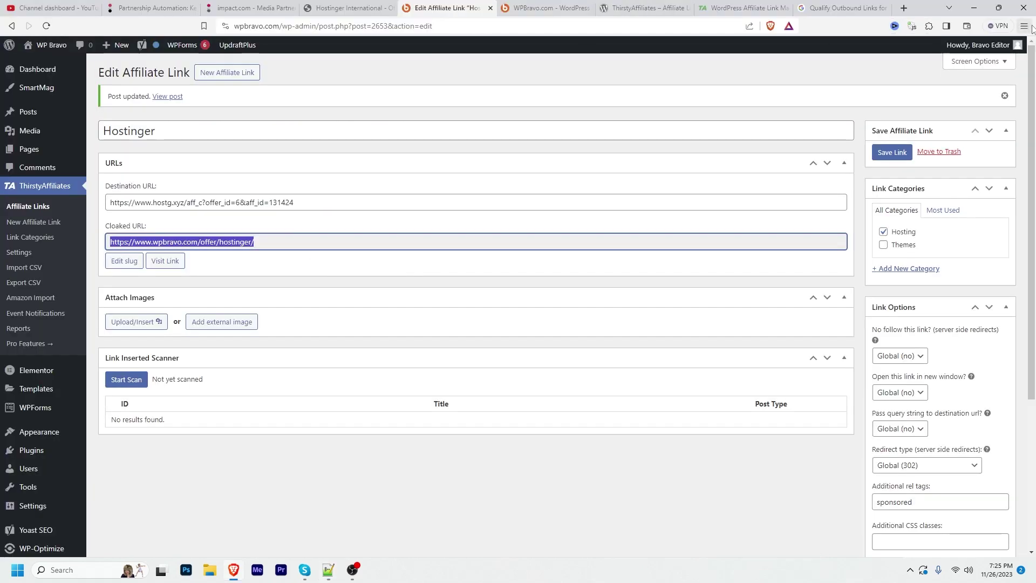
# Step: Test the cloaked Hostinger URL in a new private browser window and return to the WordPress link editor
pyautogui.click(1024, 27)
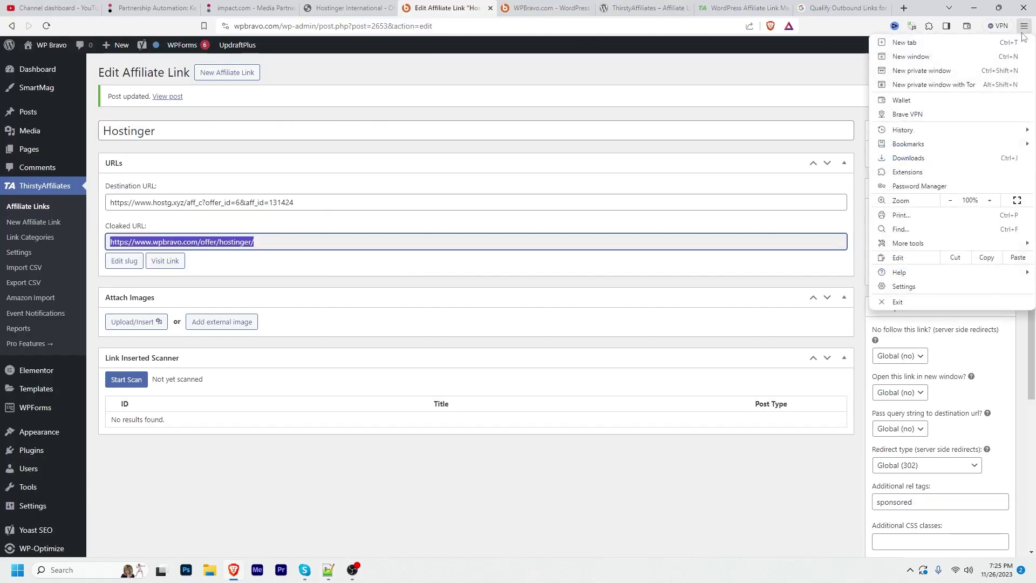
pyautogui.click(922, 71)
pyautogui.hotkey('ctrl', 'v')
pyautogui.press('Return')
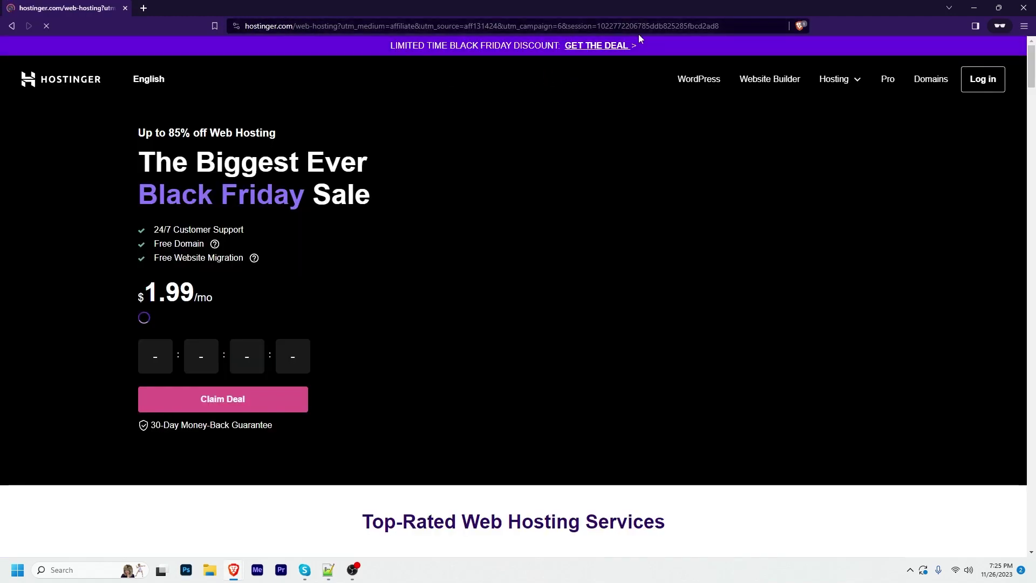
pyautogui.hotkey('alt', 'Tab')
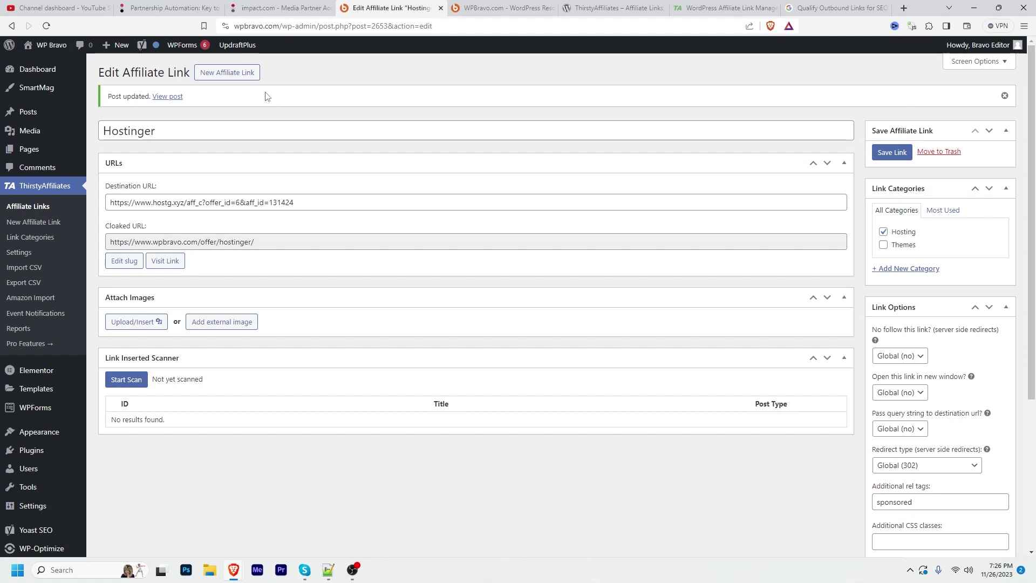
pyautogui.click(224, 79)
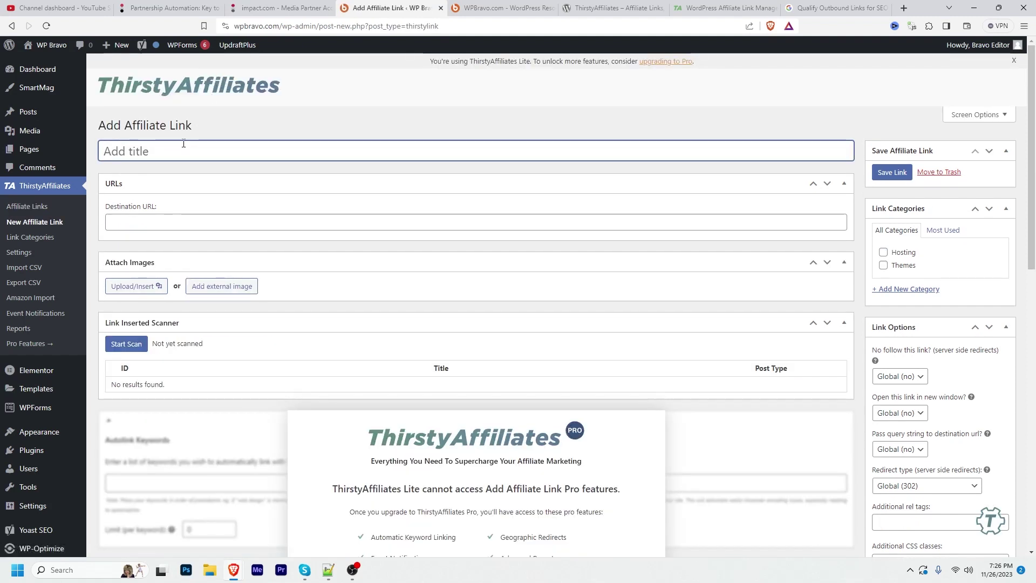
pyautogui.write('Name')
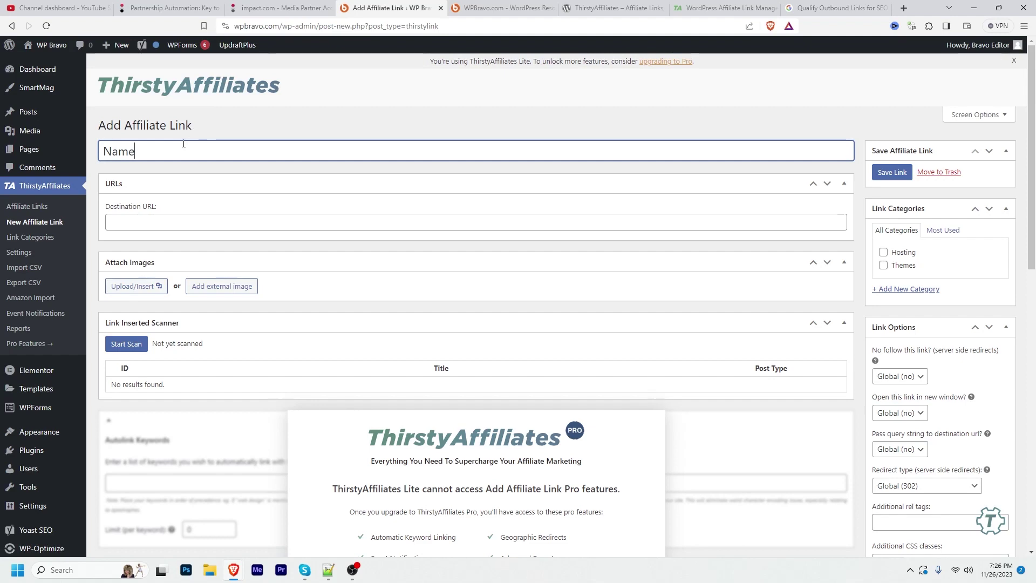
pyautogui.write('Cheap')
pyautogui.press('Tab')
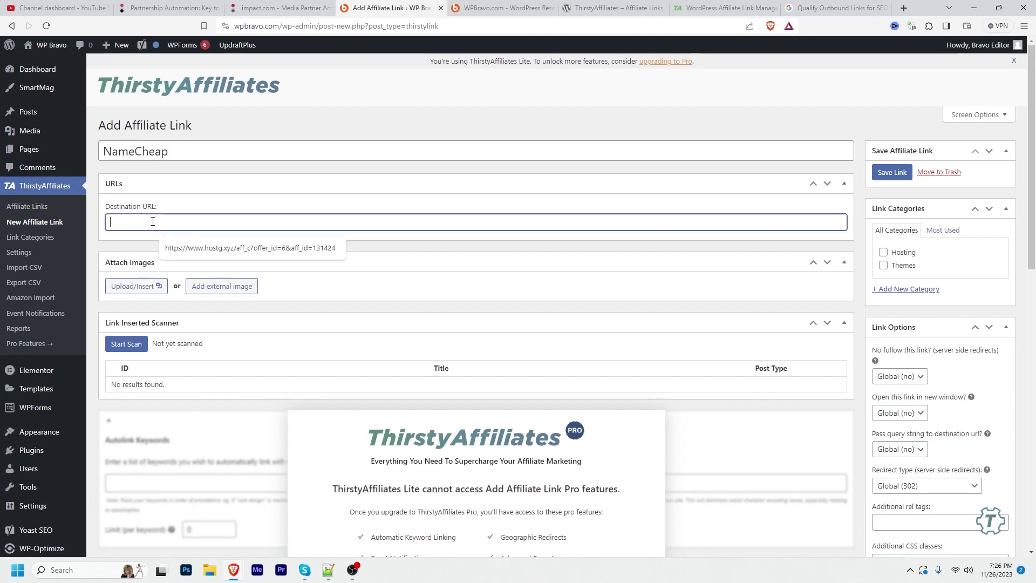
pyautogui.click(284, 8)
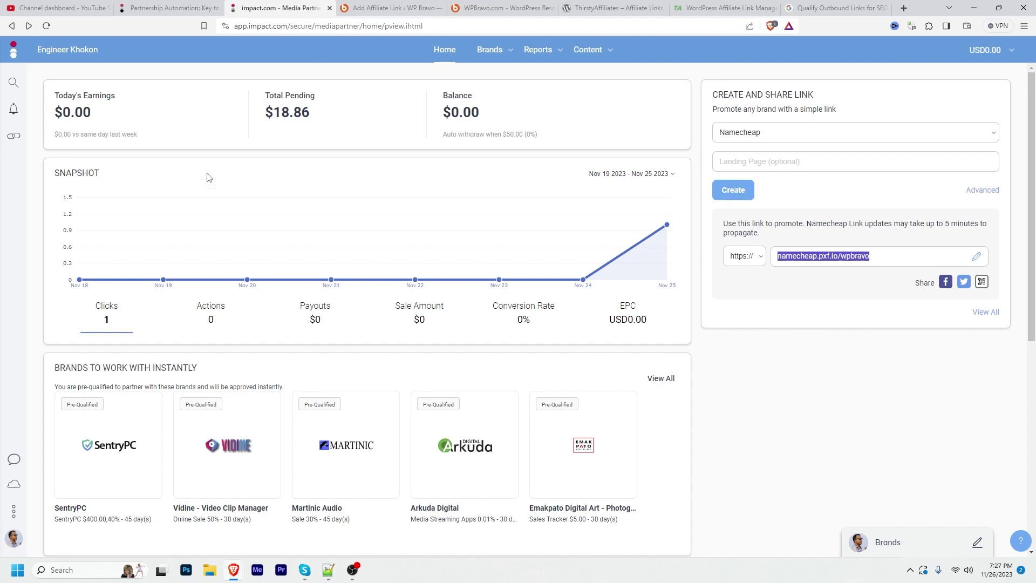
pyautogui.click(391, 7)
pyautogui.write('https://namecheap.pxf.io/wpbravo')
# Step: Save the NameCheap link in the Hosting category with "sponsored" as an additional rel tag and check its cloaked URL
pyautogui.click(908, 254)
pyautogui.moveTo(1031, 238); pyautogui.dragTo(1032, 308)
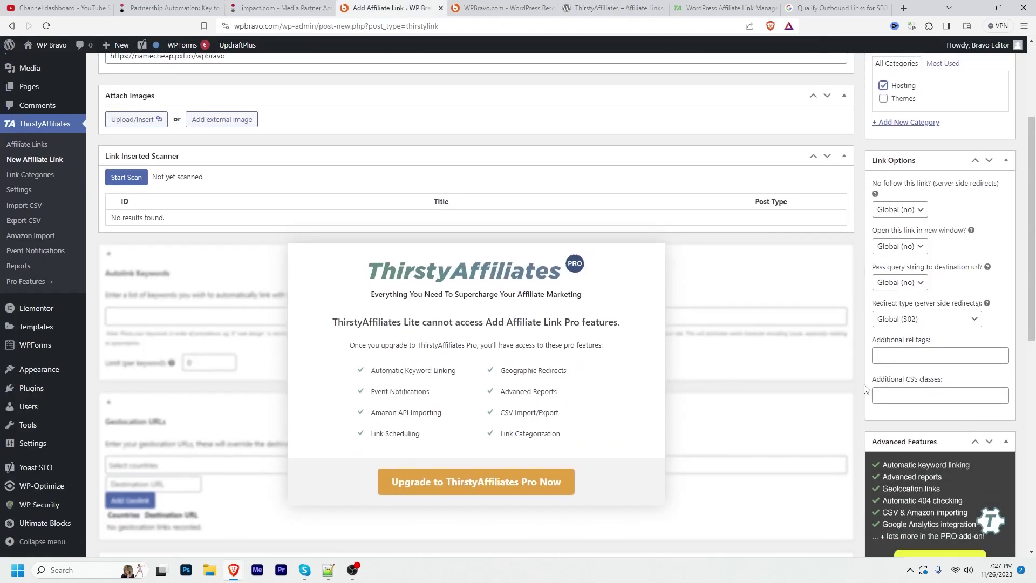
pyautogui.click(920, 354)
pyautogui.write('sponsored')
pyautogui.moveTo(1033, 272)
pyautogui.mouseDown()
pyautogui.moveTo(1034, 488)
pyautogui.moveTo(1034, 201)
pyautogui.mouseUp()
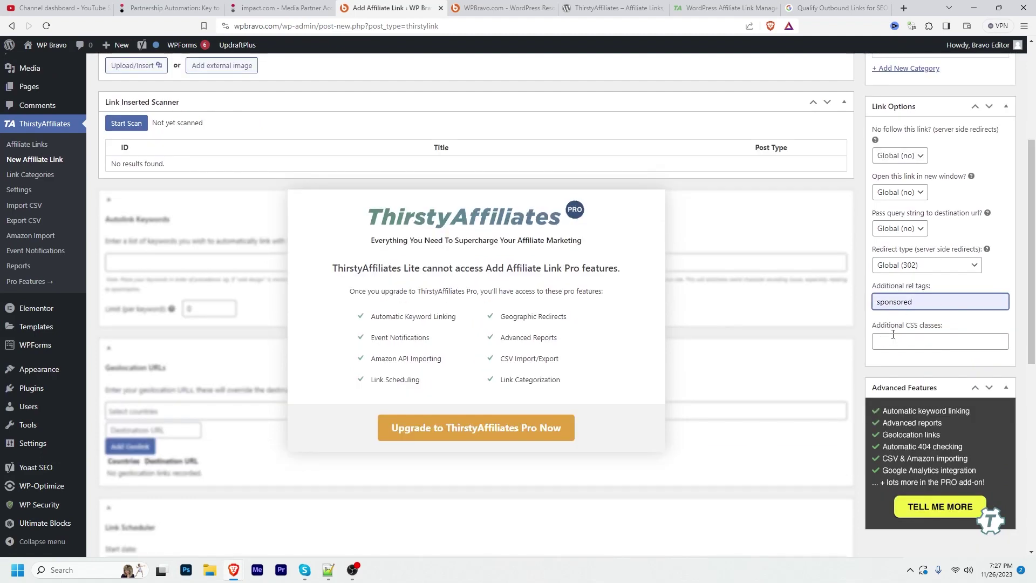
pyautogui.click(891, 172)
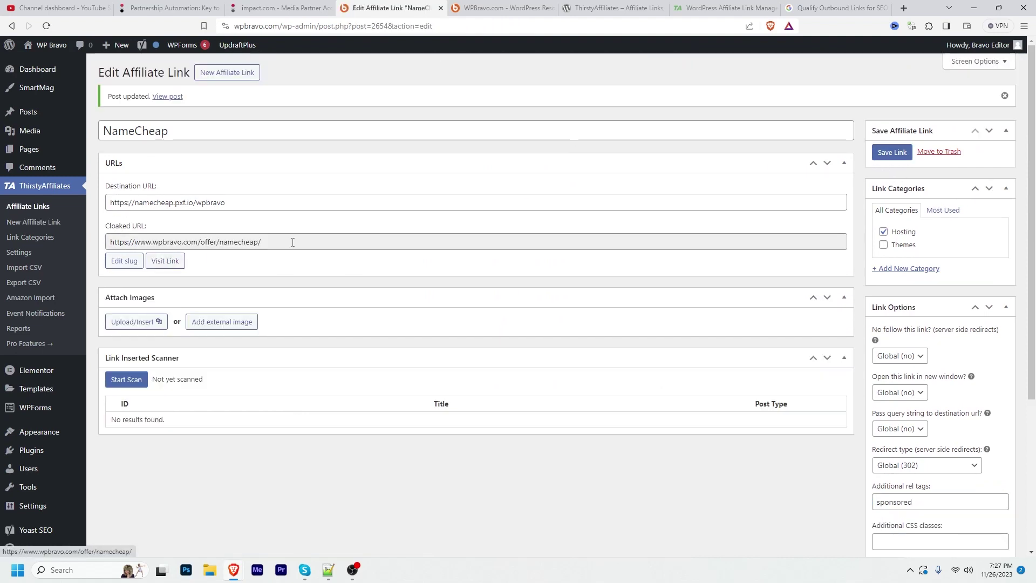
pyautogui.click(292, 242)
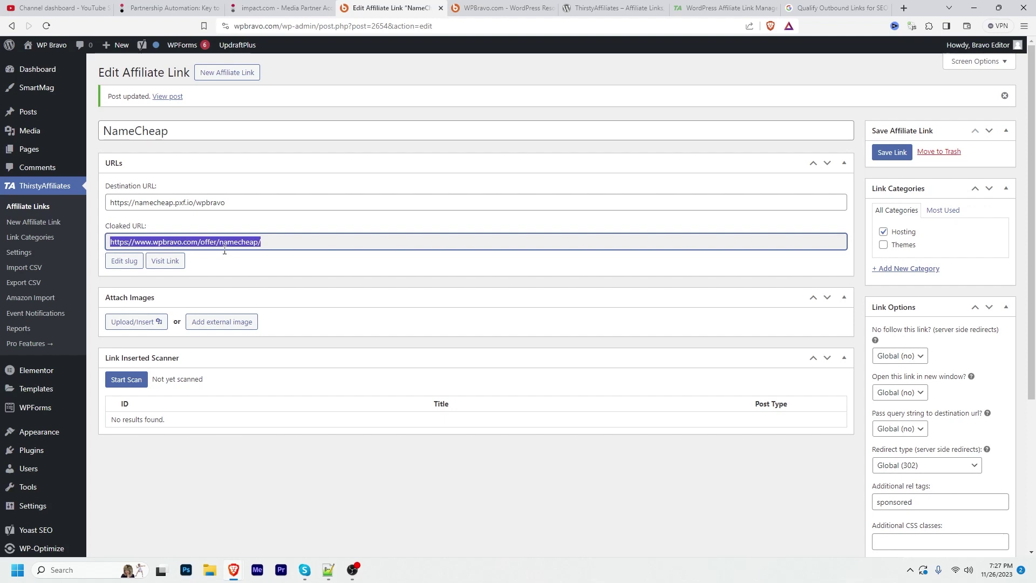
pyautogui.click(362, 510)
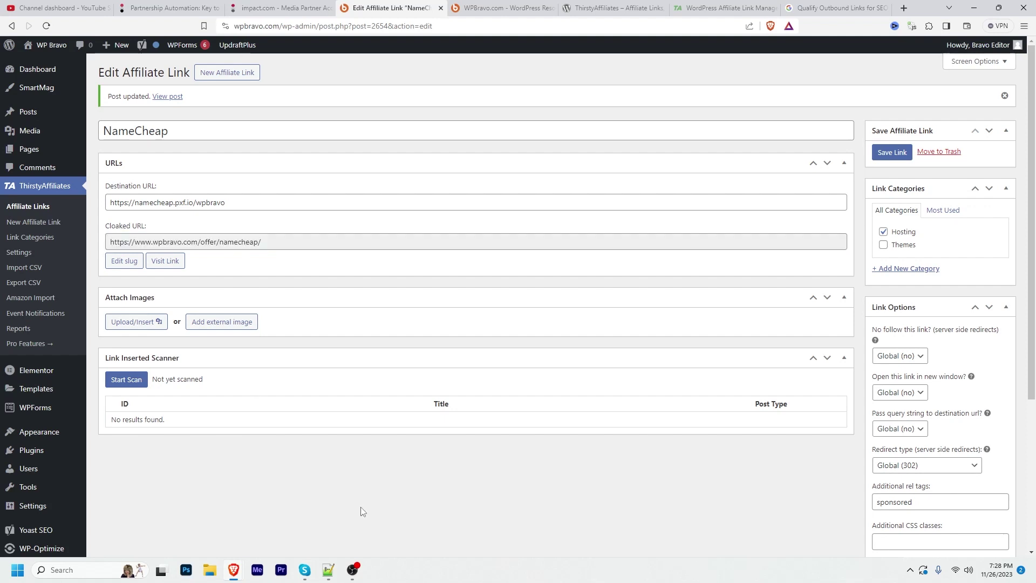